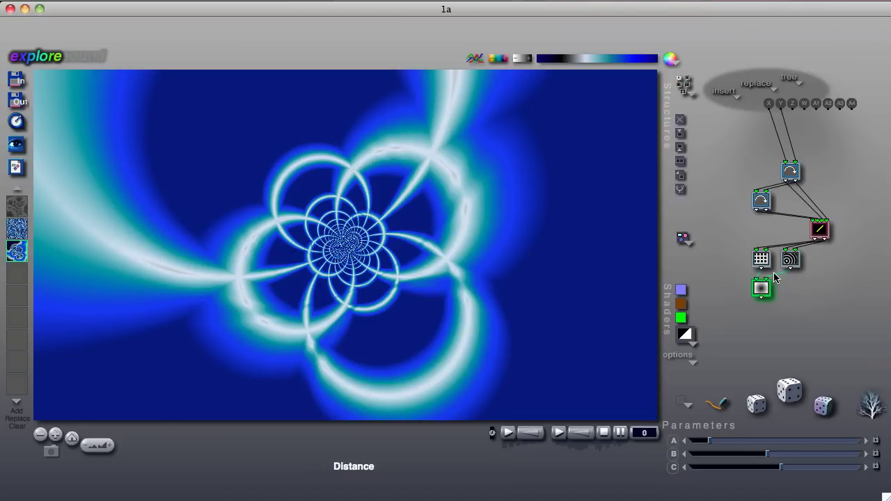
# - Change the component of the bottom Distance tile to Circles
pyautogui.click(763, 290)
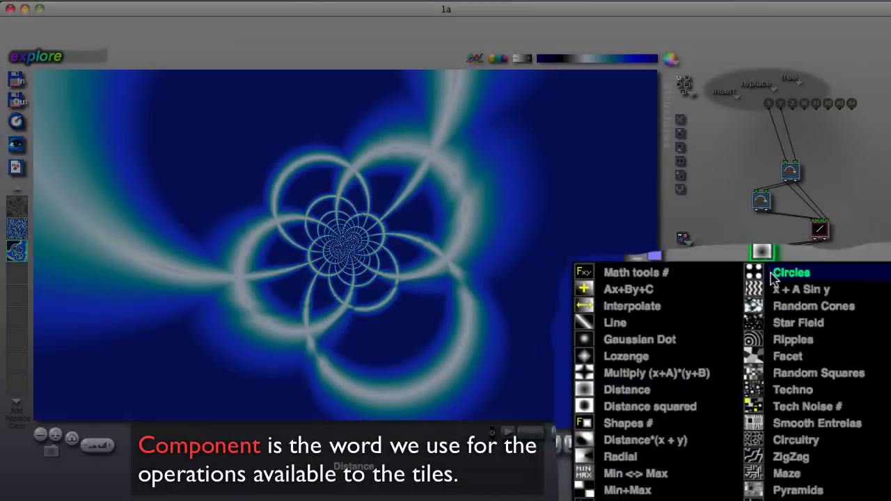
pyautogui.click(772, 275)
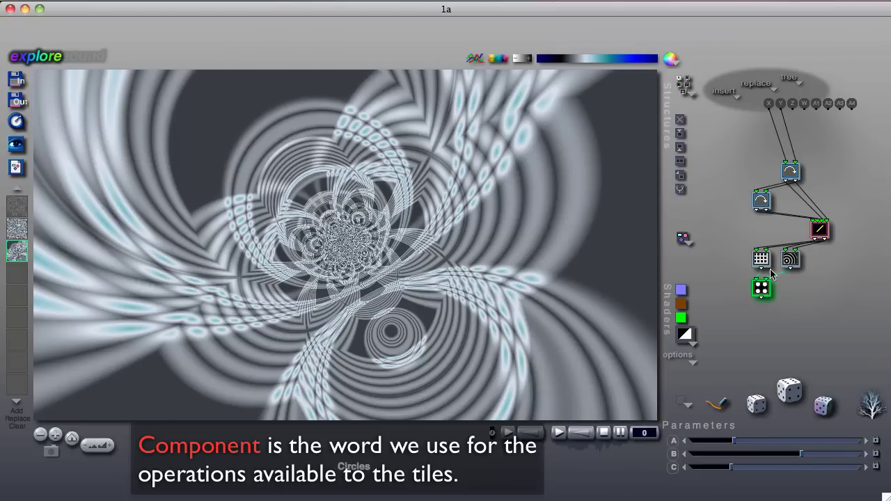
# - Replace the top Rotate A tile's component with Branch N, and swap that for one of the Complex components
pyautogui.click(790, 174)
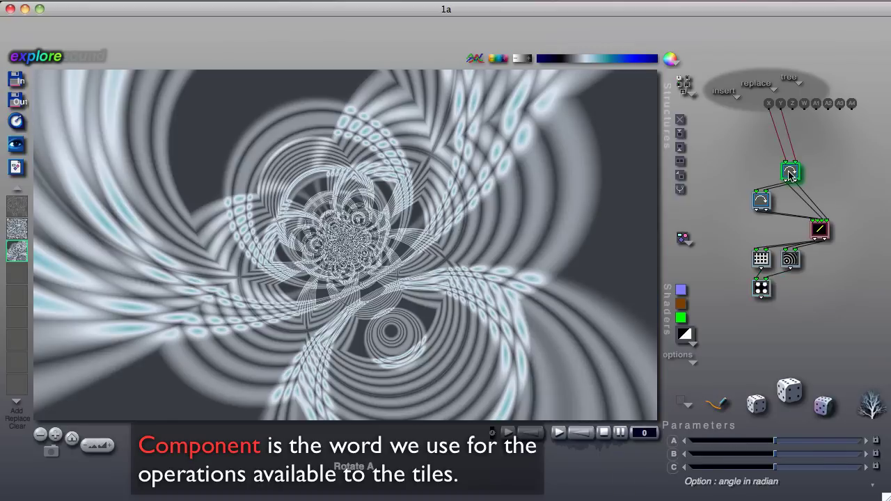
pyautogui.click(791, 174)
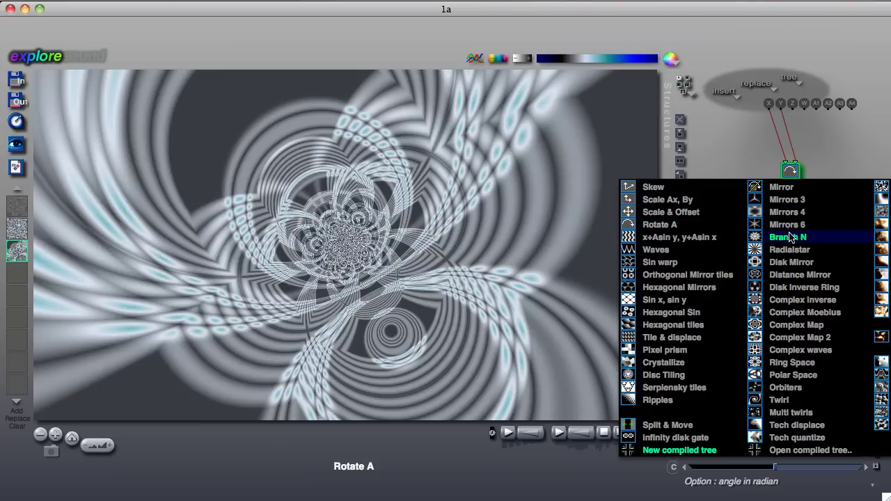
pyautogui.click(744, 182)
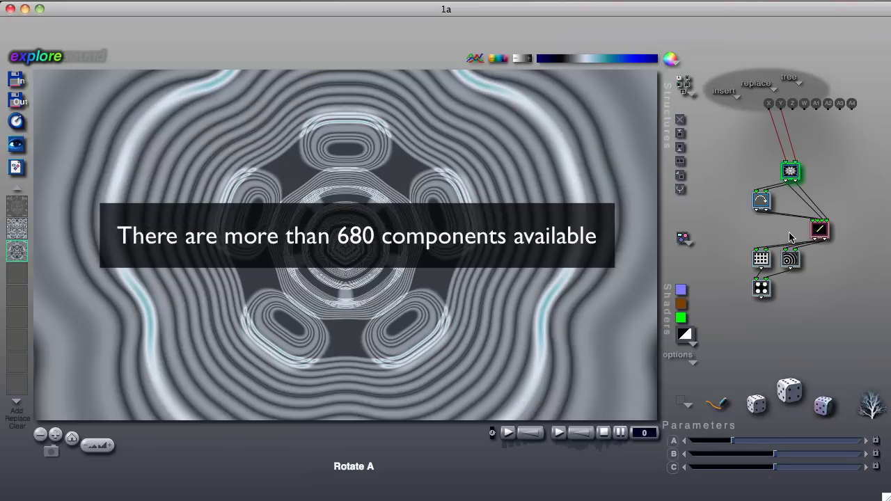
pyautogui.click(791, 173)
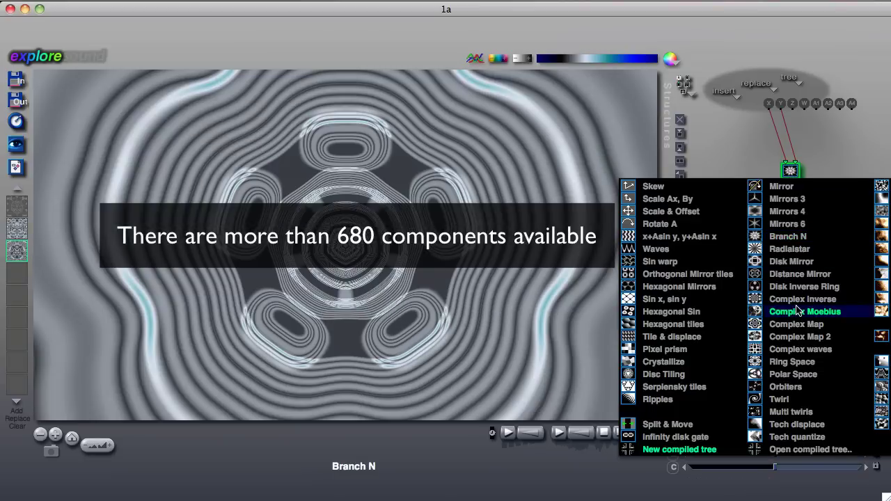
pyautogui.click(795, 348)
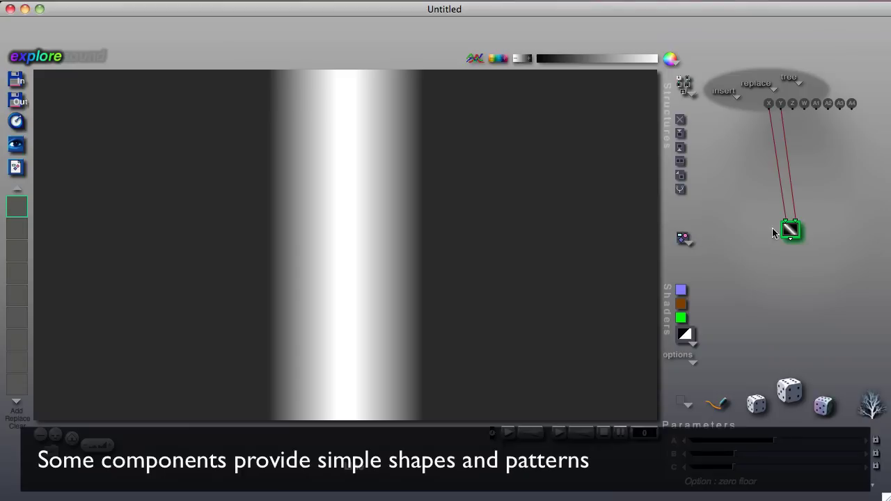
# - Try Lozenge and Gaussian Dot as the component of the single Line tile
pyautogui.click(785, 233)
pyautogui.click(702, 312)
pyautogui.click(789, 232)
pyautogui.click(717, 300)
# - Change the single tile's component to Shapes # and raise its parameter A to nearly the maximum
pyautogui.click(790, 232)
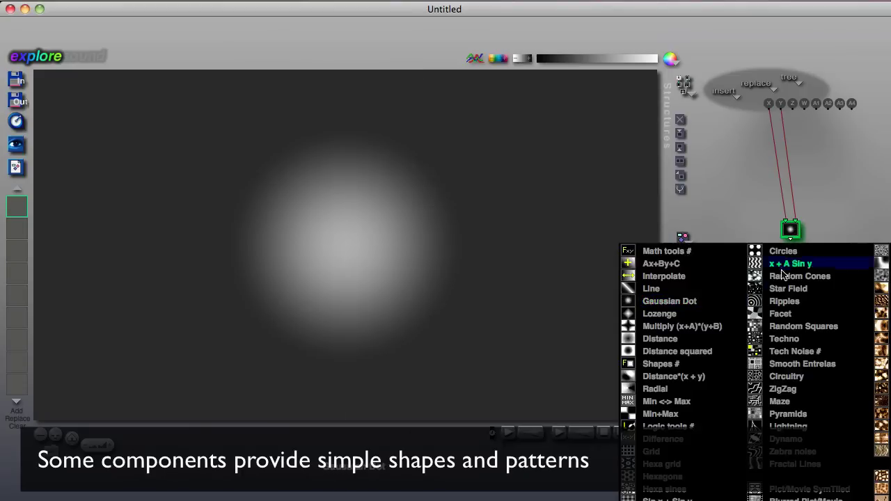
pyautogui.click(718, 364)
pyautogui.moveTo(704, 441); pyautogui.dragTo(859, 444)
# - Change the single tile's component to Grid
pyautogui.click(791, 231)
pyautogui.click(746, 319)
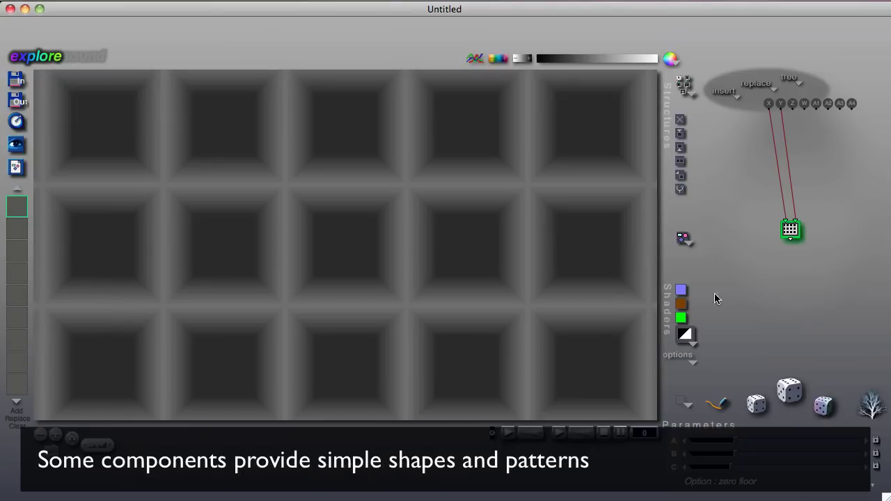
pyautogui.click(791, 231)
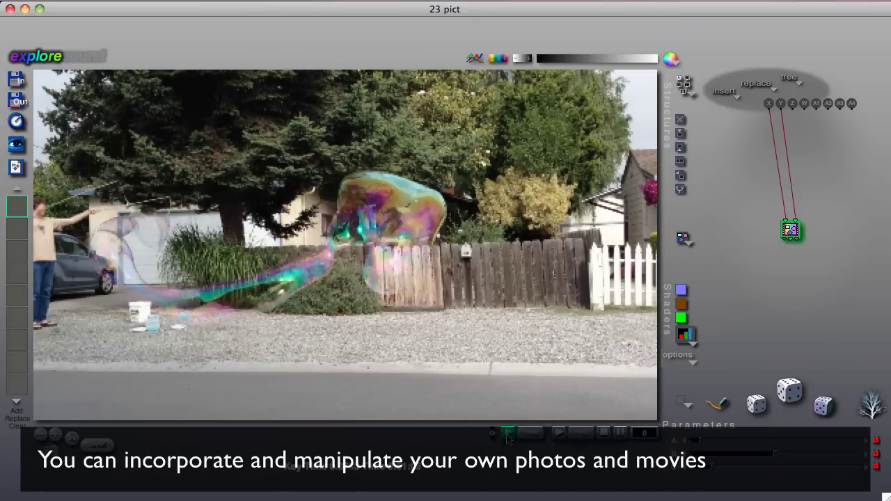
# - Insert a new tile above the bubble movie tile and adjust its parameters
pyautogui.click(727, 92)
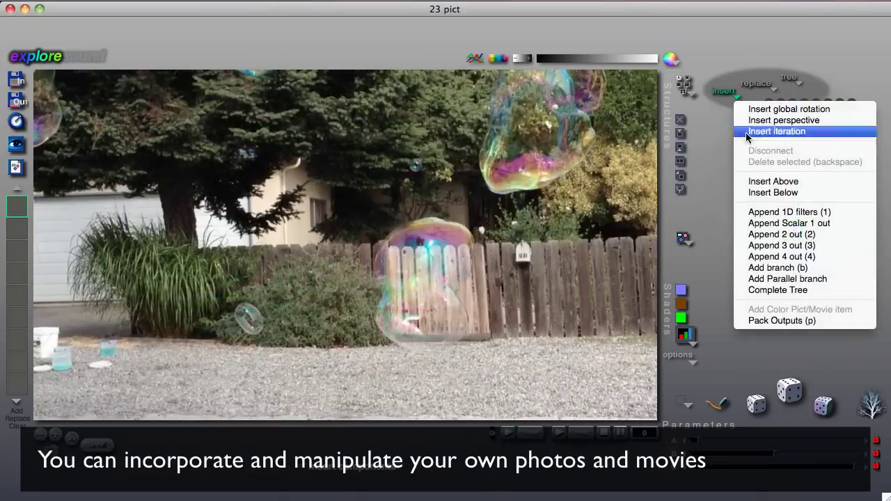
pyautogui.click(750, 181)
pyautogui.moveTo(774, 441); pyautogui.dragTo(800, 454)
# - Try a different component on the inserted tile above the movie, and set it to Distance Mirror
pyautogui.click(790, 216)
pyautogui.click(732, 240)
pyautogui.click(789, 220)
pyautogui.click(799, 321)
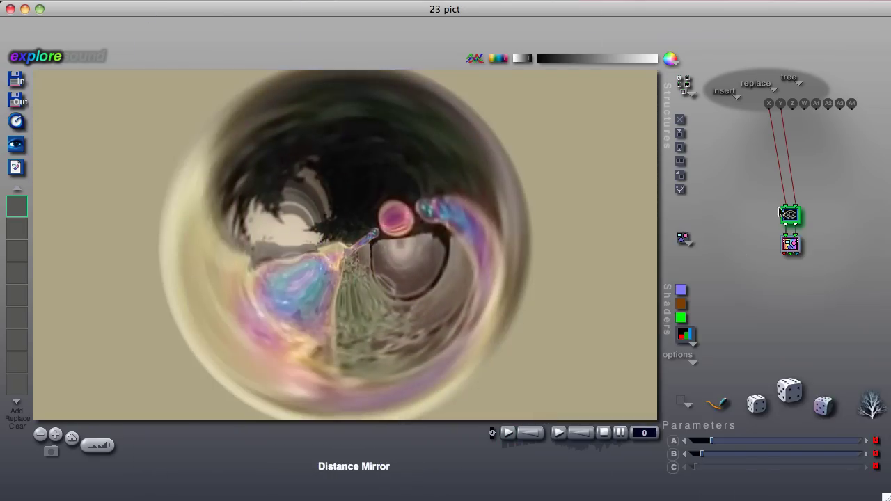
# - Change the inserted tile to a noise displacement component and reduce its Amplitude to 0
pyautogui.click(789, 217)
pyautogui.click(881, 284)
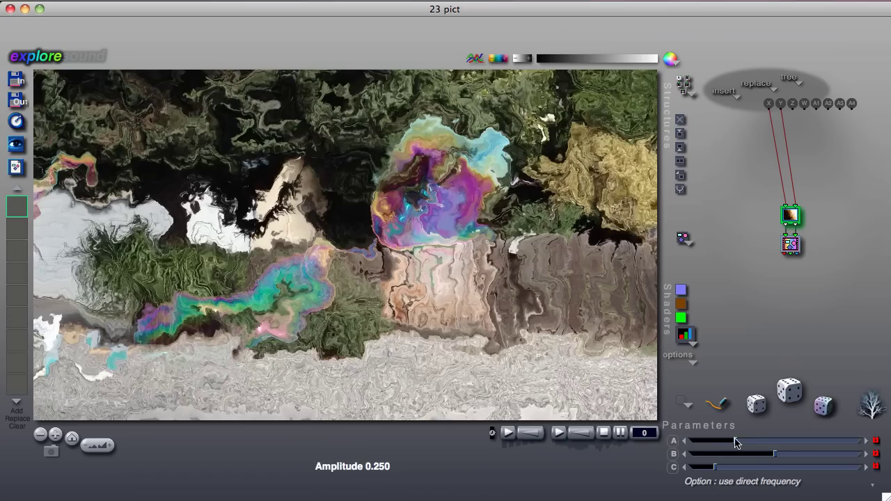
pyautogui.moveTo(735, 442); pyautogui.dragTo(669, 430)
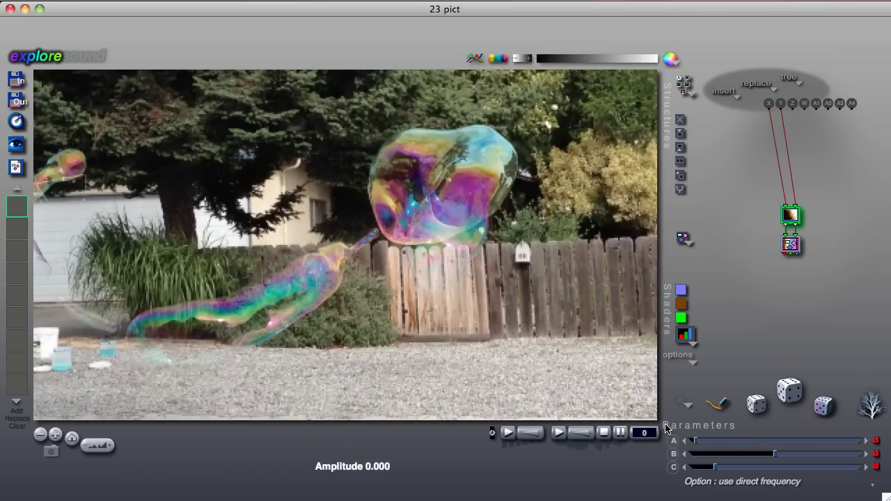
# - Switch the inserted tile to another displacement component and raise its parameter A to the maximum
pyautogui.click(790, 218)
pyautogui.click(880, 287)
pyautogui.moveTo(734, 441); pyautogui.dragTo(865, 441)
# - Assign a further displacement component with direct frequency to the inserted tile and vary its Amplitude
pyautogui.click(790, 218)
pyautogui.click(880, 292)
pyautogui.moveTo(735, 441); pyautogui.dragTo(727, 441)
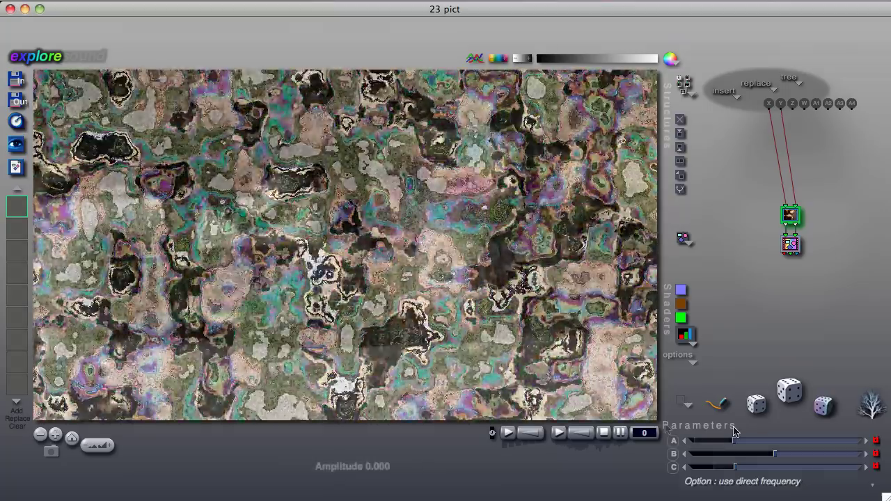
pyautogui.moveTo(735, 441); pyautogui.dragTo(688, 437)
pyautogui.moveTo(860, 441); pyautogui.dragTo(776, 445)
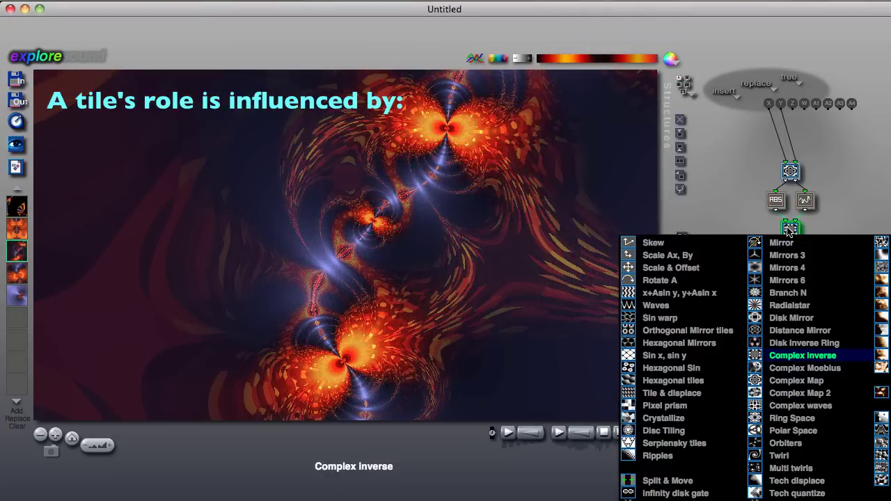
# - Try the Mirrors 6 and Spots displace components on the middle tile of the tree
pyautogui.click(784, 280)
pyautogui.click(790, 232)
pyautogui.click(885, 313)
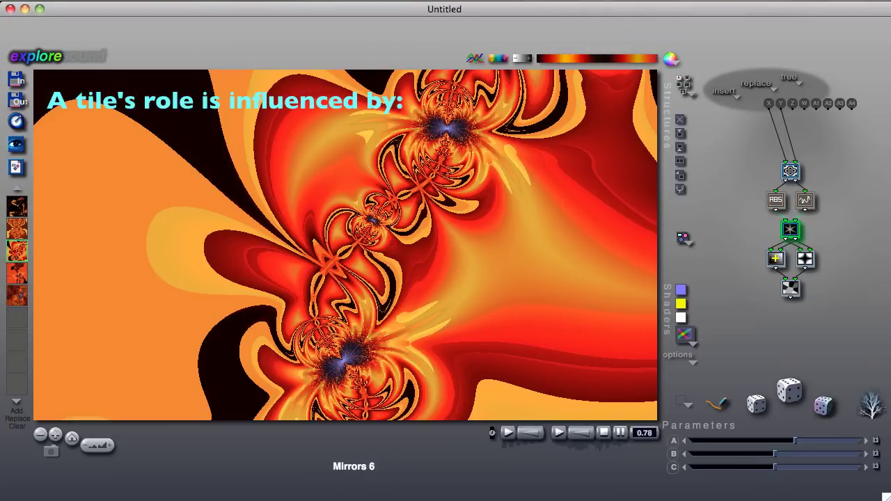
pyautogui.click(788, 227)
pyautogui.click(885, 416)
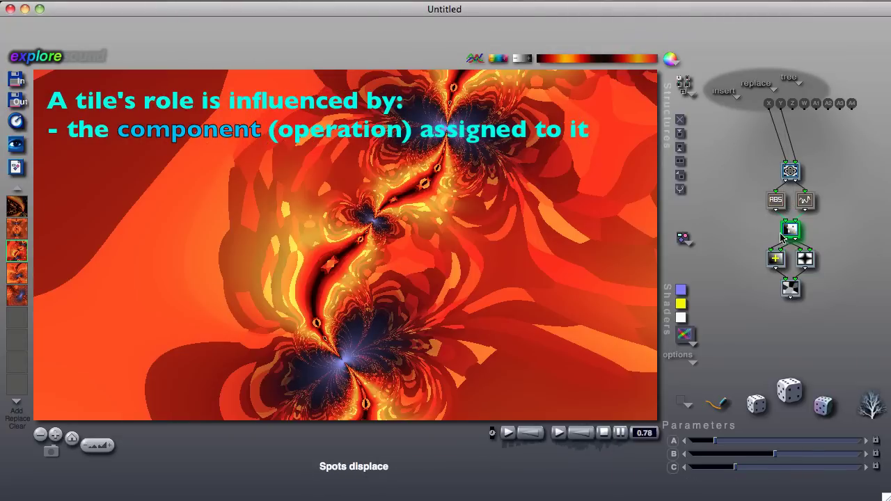
# - Change the middle tile's component to Scale & Offset and lower its Scale parameter
pyautogui.click(787, 233)
pyautogui.click(779, 459)
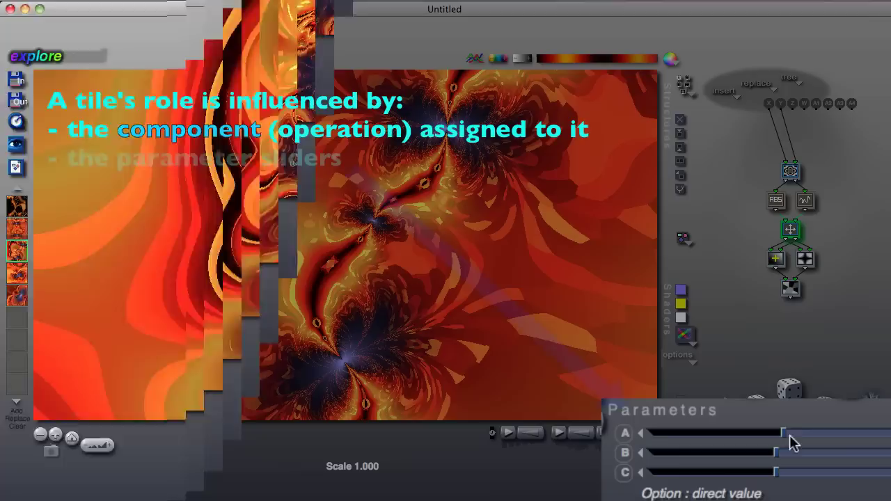
pyautogui.moveTo(789, 435); pyautogui.dragTo(716, 438)
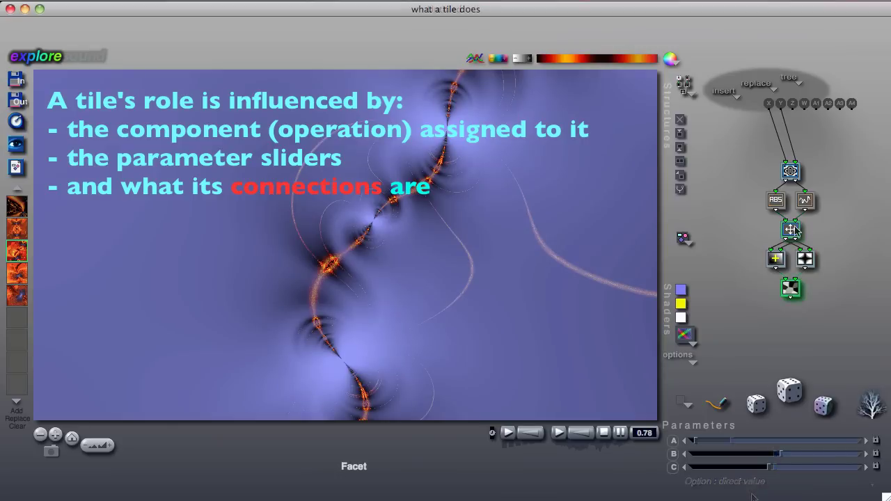
# - Rewire the Scale & Offset tile with the curve tile, the top tile and the ABS tile, accepting outlet 1 to inlet 1
pyautogui.click(790, 228)
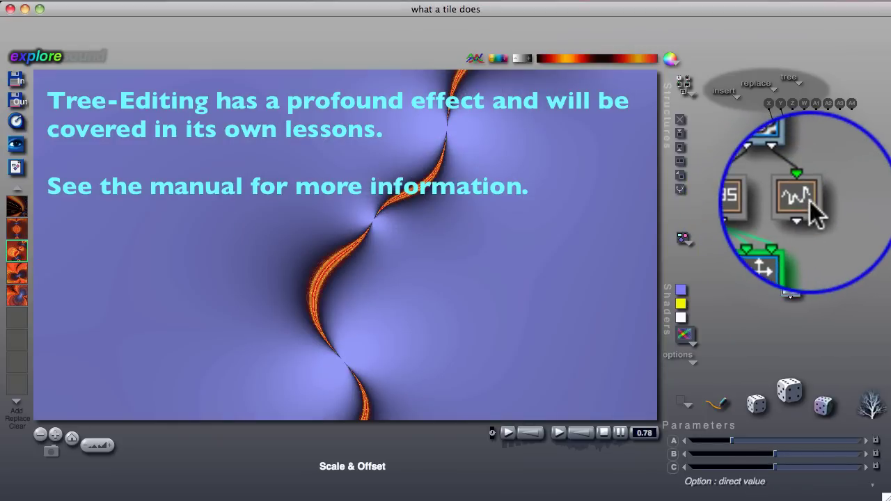
pyautogui.keyDown('super'); pyautogui.click(808, 202); pyautogui.keyUp('super')
pyautogui.keyDown('super'); pyautogui.click(791, 171); pyautogui.keyUp('super')
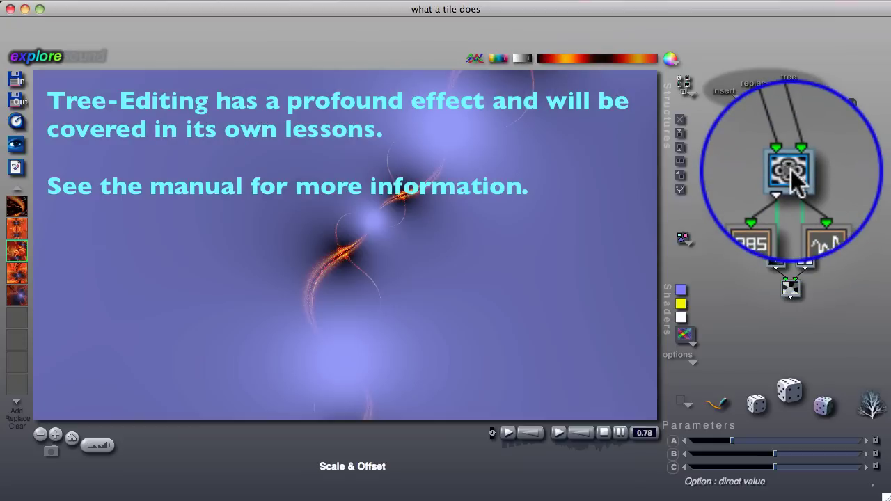
pyautogui.keyDown('super'); pyautogui.click(776, 202); pyautogui.keyUp('super')
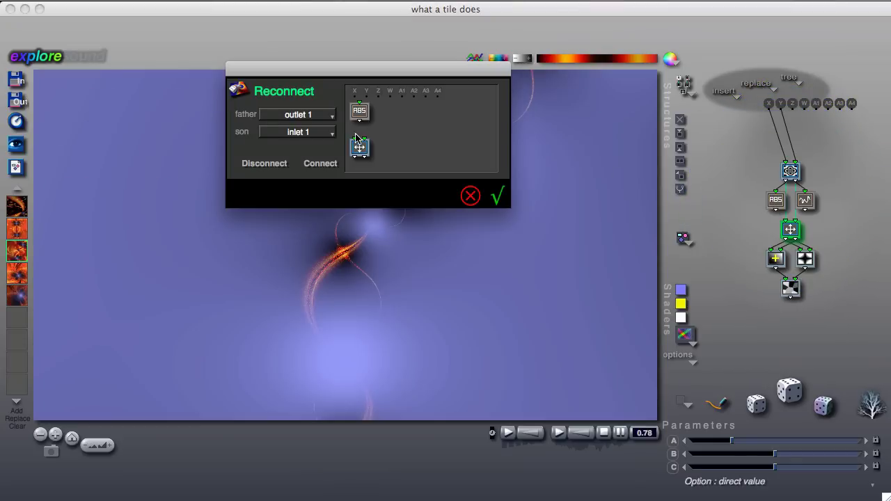
pyautogui.click(496, 197)
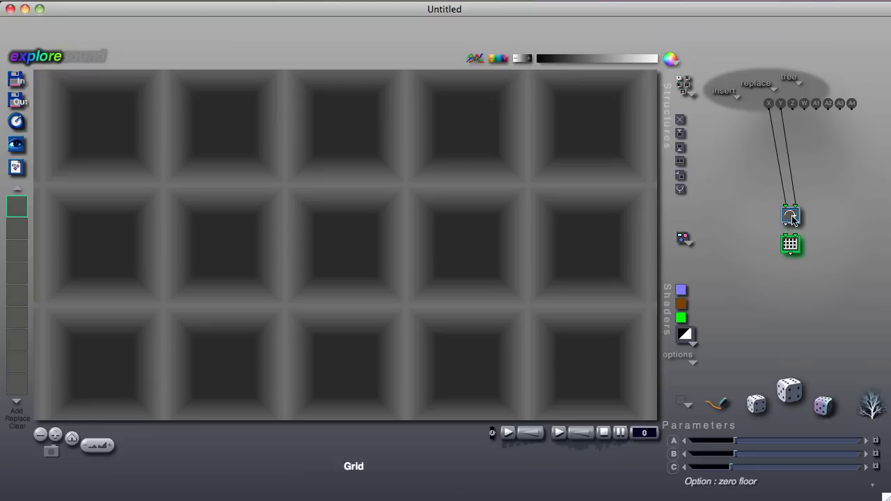
# - Increase the Rotate A tile's rotation angle and shift its center slightly, with Center y at about -3.36
pyautogui.click(792, 217)
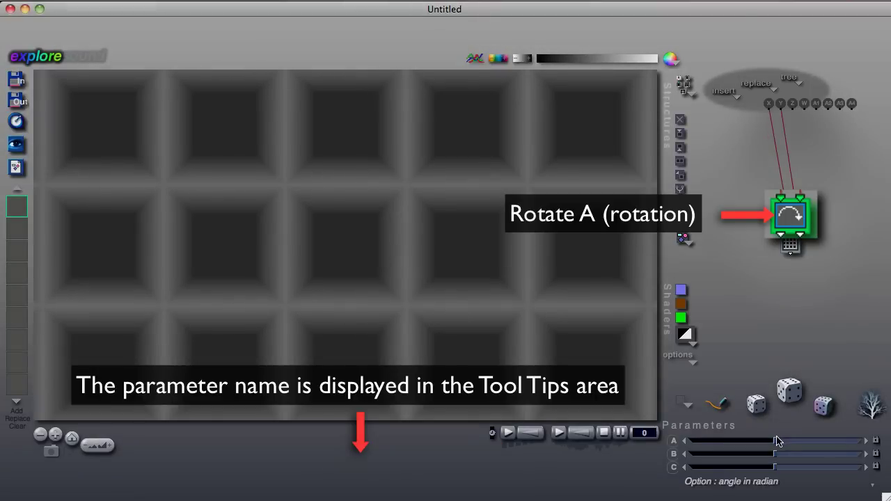
pyautogui.moveTo(776, 438); pyautogui.dragTo(829, 441)
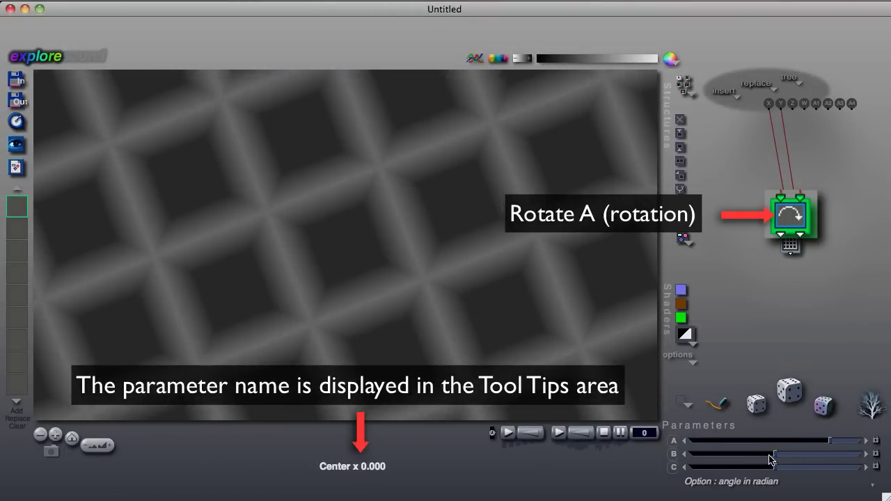
pyautogui.moveTo(769, 457)
pyautogui.mouseDown()
pyautogui.moveTo(743, 458)
pyautogui.moveTo(773, 462)
pyautogui.moveTo(767, 473)
pyautogui.moveTo(748, 473)
pyautogui.moveTo(768, 473)
pyautogui.mouseUp()
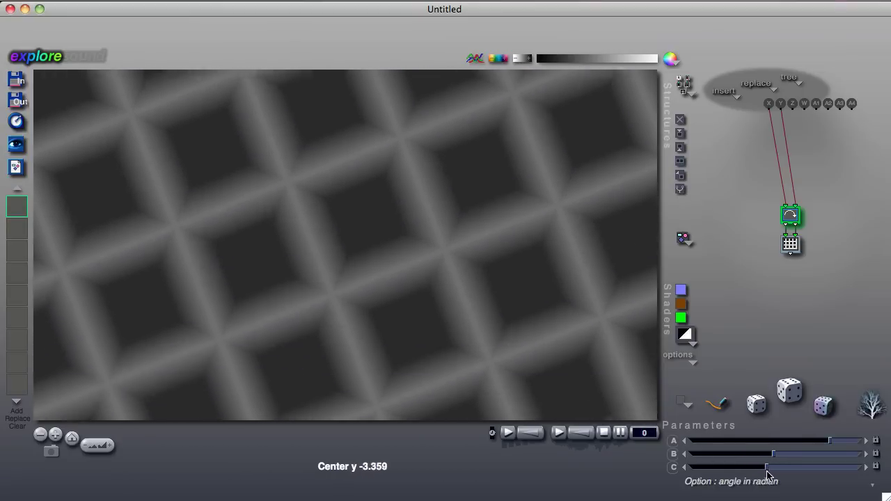
# - Raise parameters A, B and C of the Grid tile for a denser, brighter pattern
pyautogui.click(789, 244)
pyautogui.moveTo(738, 440); pyautogui.dragTo(812, 455)
pyautogui.moveTo(730, 466); pyautogui.dragTo(845, 468)
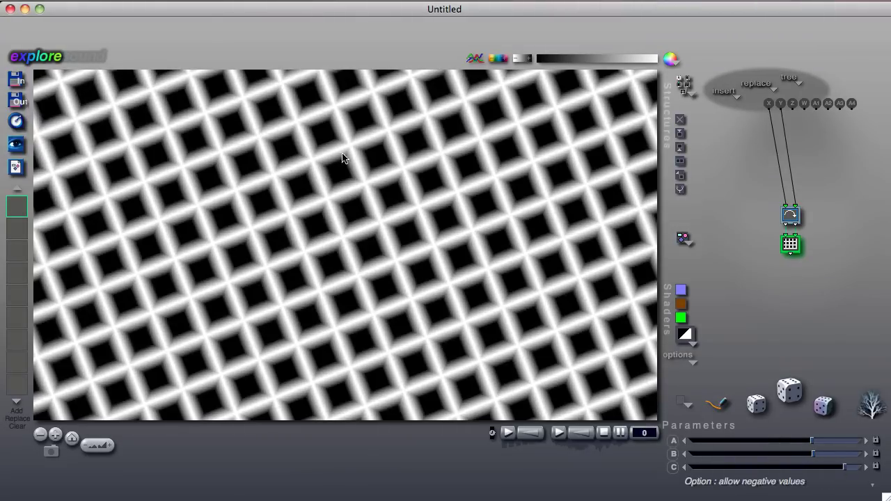
# - Store the first keyframe and replace it with a version that has a much lower Grid parameter A
pyautogui.click(16, 207)
pyautogui.moveTo(812, 441); pyautogui.dragTo(720, 443)
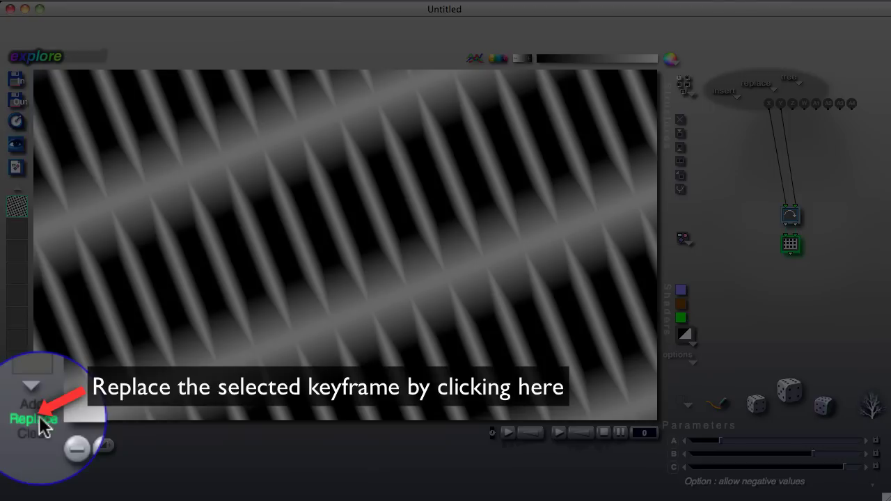
pyautogui.click(21, 421)
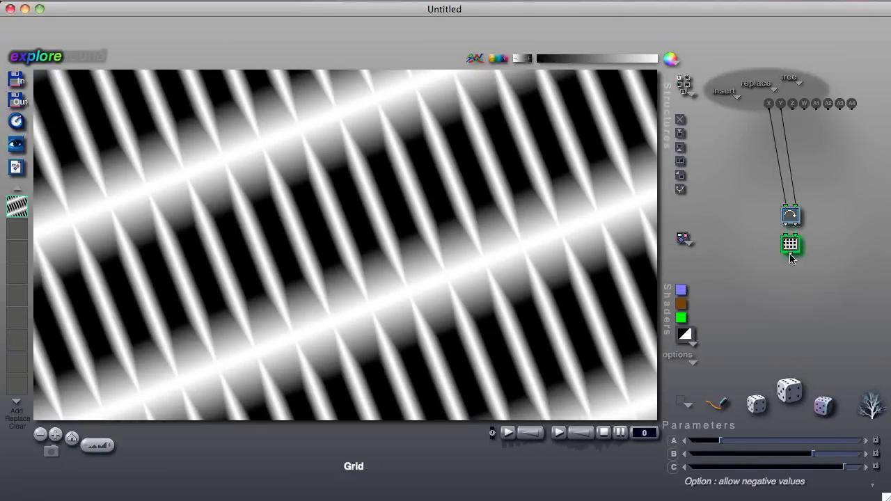
# - Store three more keyframes in the next empty slots, varying the Grid and Rotate A tiles between them
pyautogui.moveTo(812, 453); pyautogui.dragTo(796, 465)
pyautogui.click(21, 228)
pyautogui.click(792, 215)
pyautogui.click(17, 249)
pyautogui.click(789, 244)
pyautogui.click(16, 272)
# - Recall the first, third and fourth keyframes and play the keyframe animation
pyautogui.click(15, 208)
pyautogui.click(16, 249)
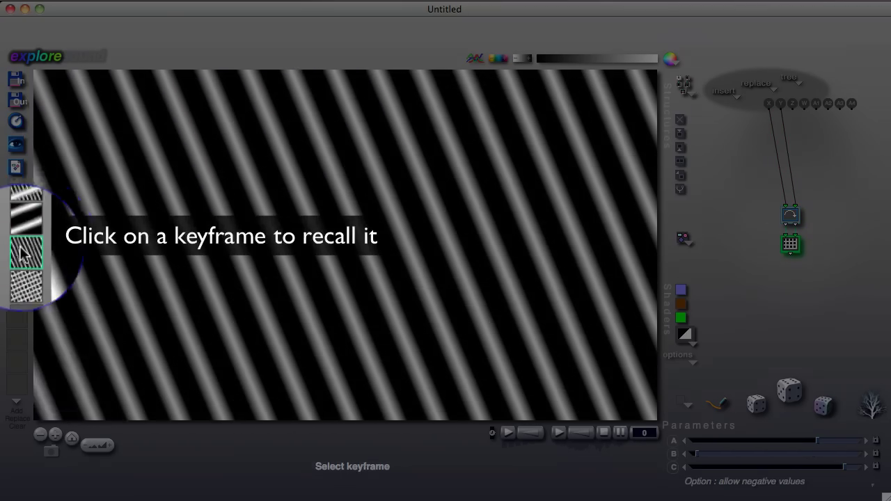
pyautogui.click(16, 273)
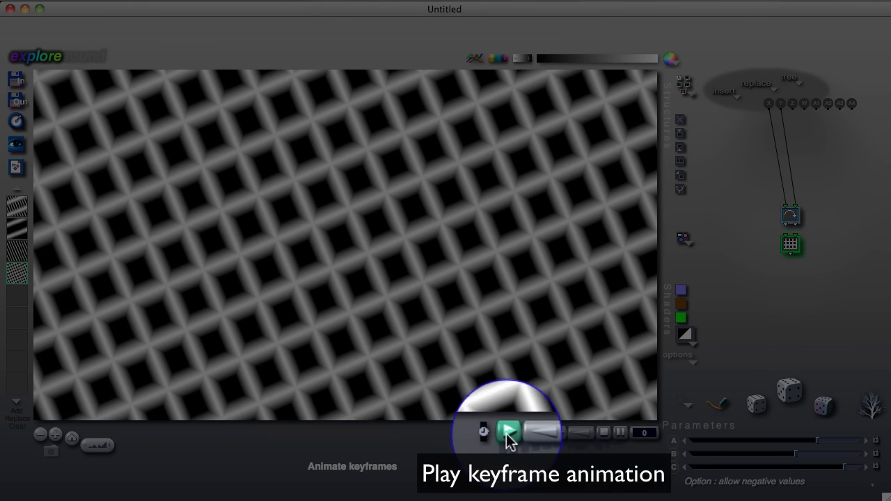
pyautogui.click(507, 433)
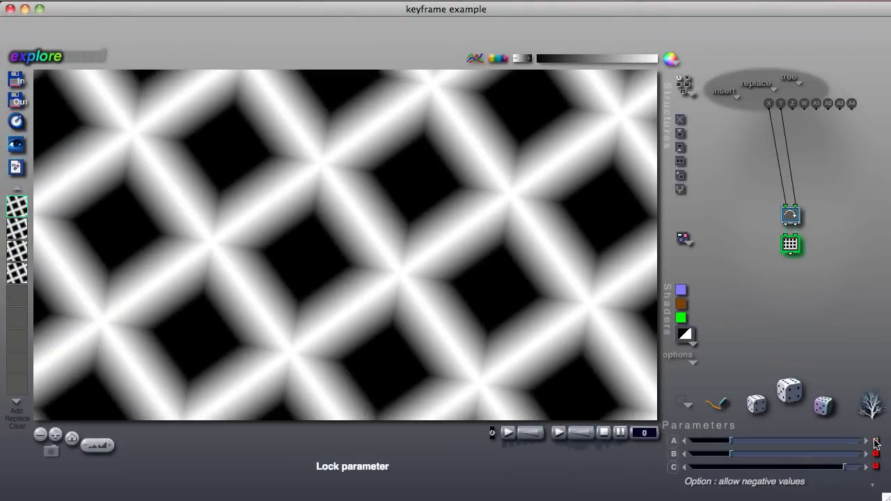
# - Unlock parameters A and B of the Grid tile
pyautogui.click(875, 443)
pyautogui.click(875, 455)
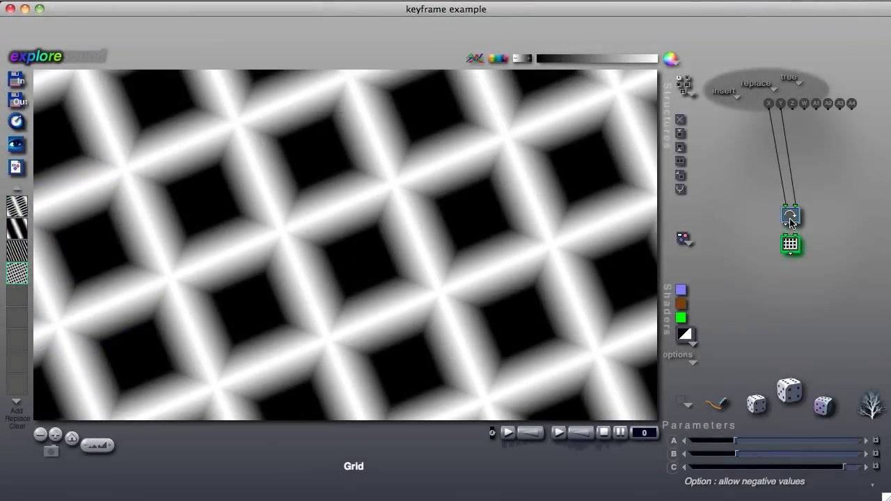
# - Switch the Rotate A tile's option to angle in ° and back to angle in radian
pyautogui.click(790, 217)
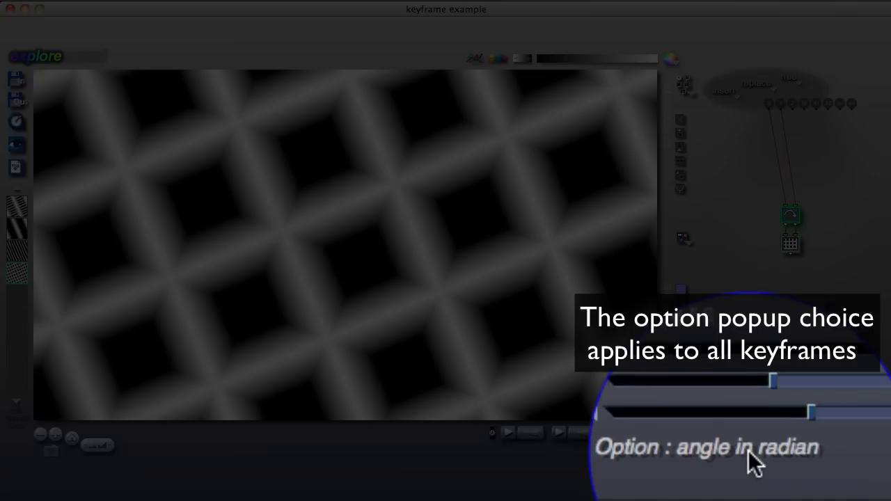
pyautogui.click(748, 482)
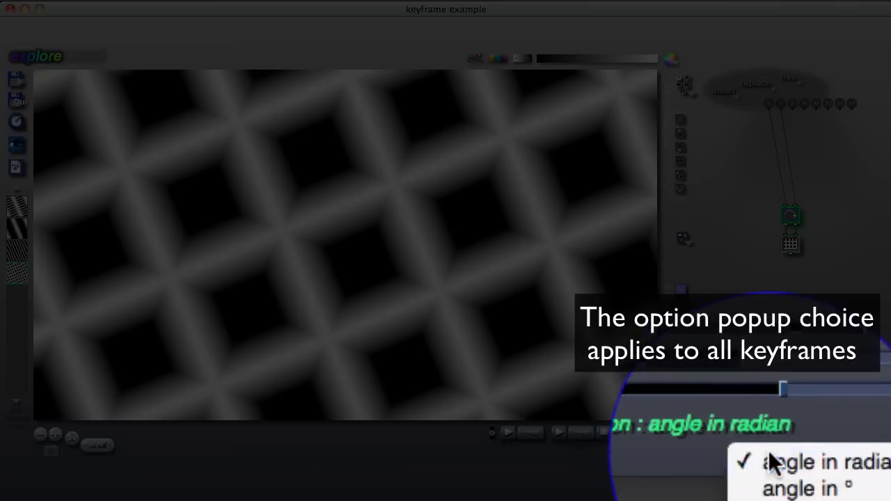
pyautogui.click(768, 450)
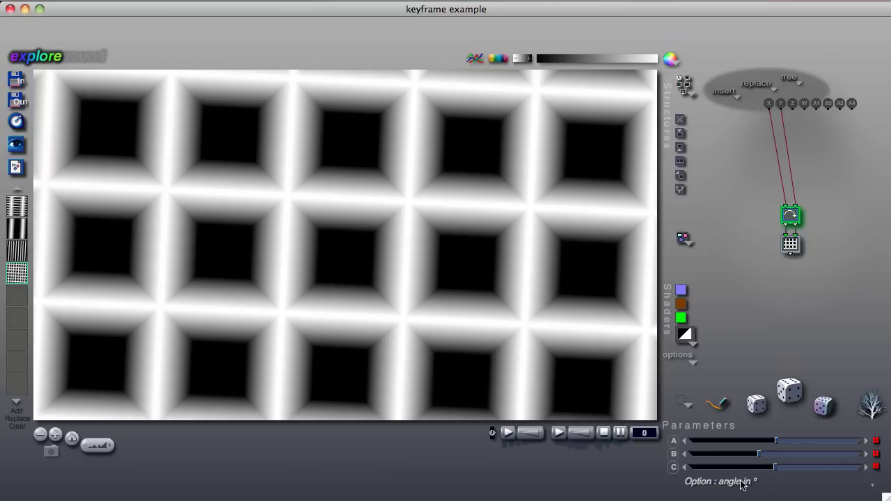
pyautogui.click(748, 483)
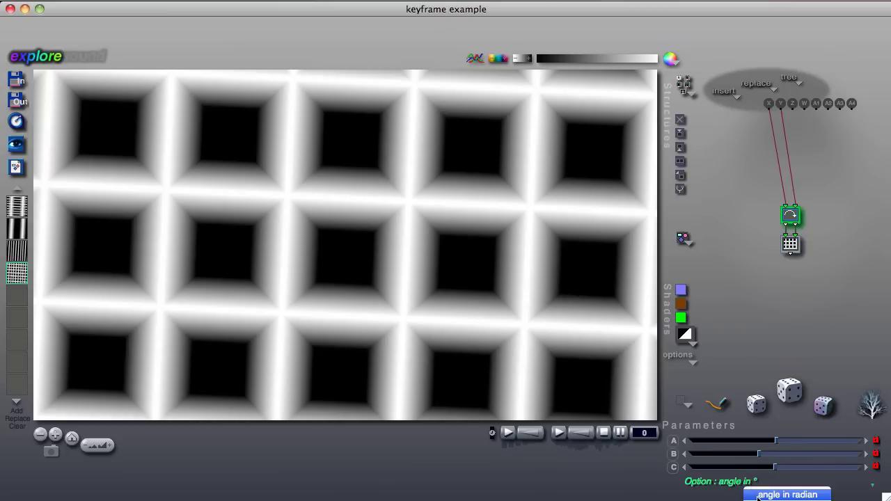
pyautogui.click(772, 494)
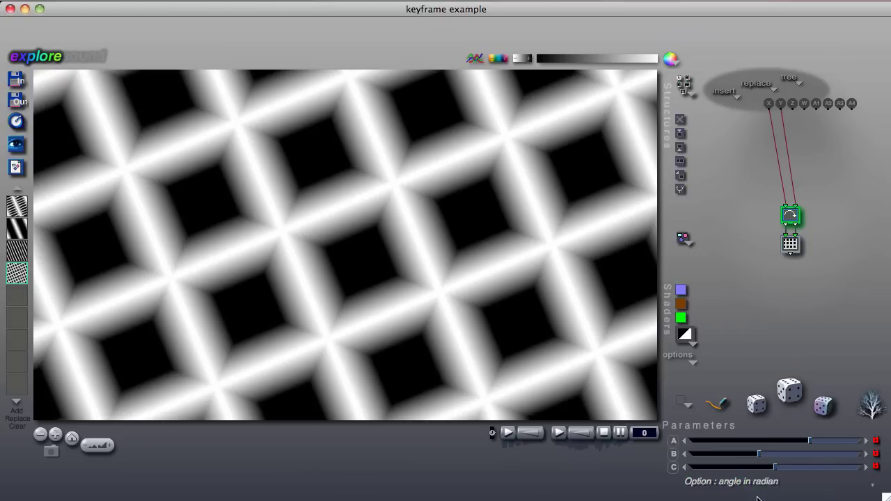